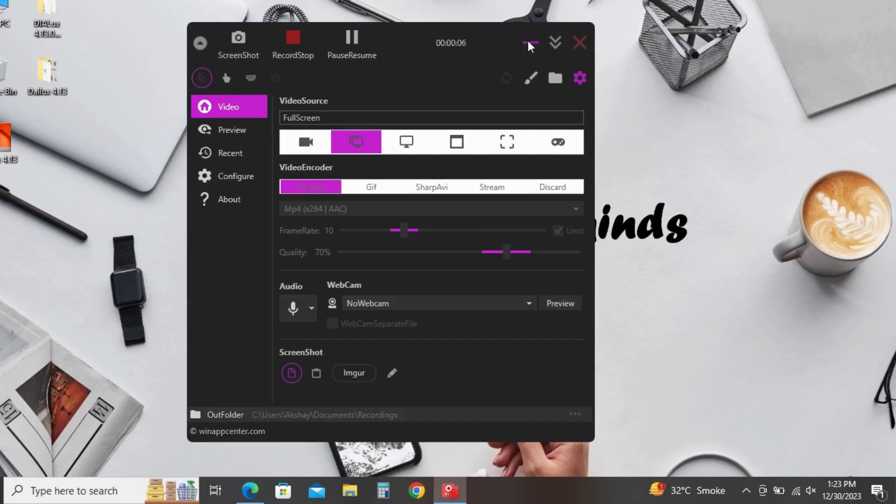
Minimize the Captura recorder so only the desktop shows while recording continues.
{"action": "left_click", "coordinate": [528, 42]}
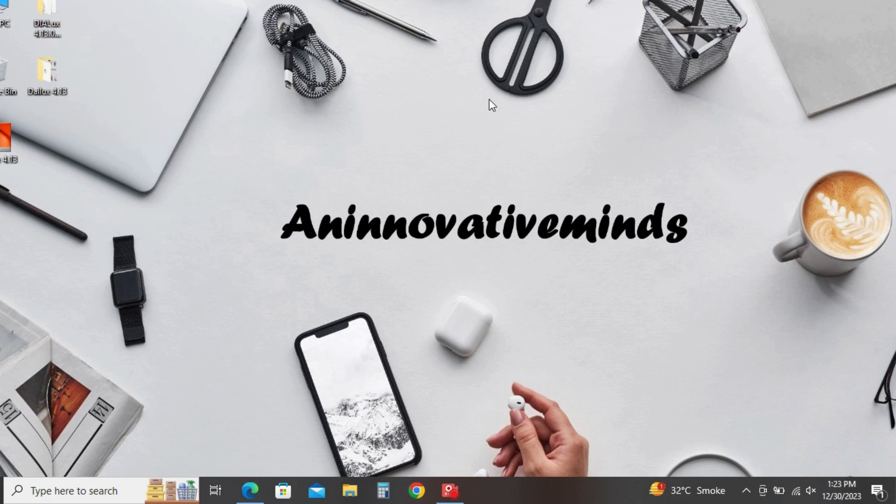
Refresh the desktop, launch DIALux 4.13 and dismiss the Welcome dialog to start Project 1.
{"action": "right_click", "coordinate": [395, 51]}
{"action": "left_click", "coordinate": [413, 90]}
{"action": "double_click", "coordinate": [6, 140]}
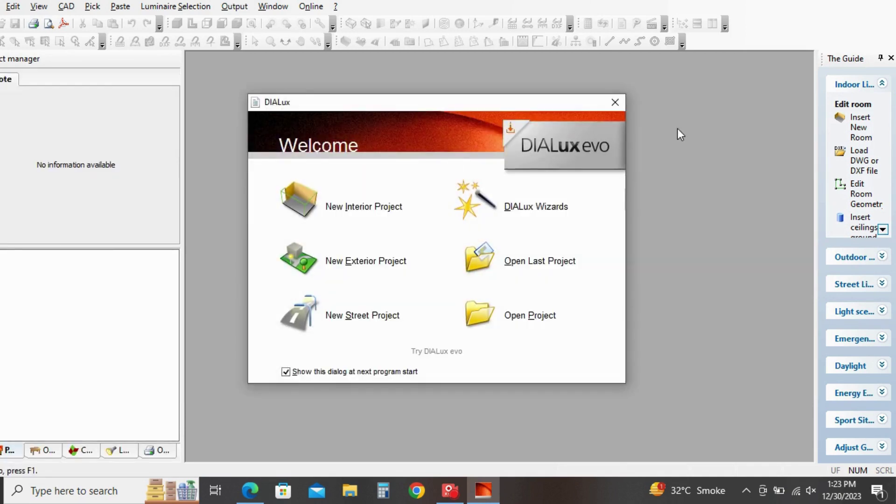
{"action": "left_click", "coordinate": [621, 101]}
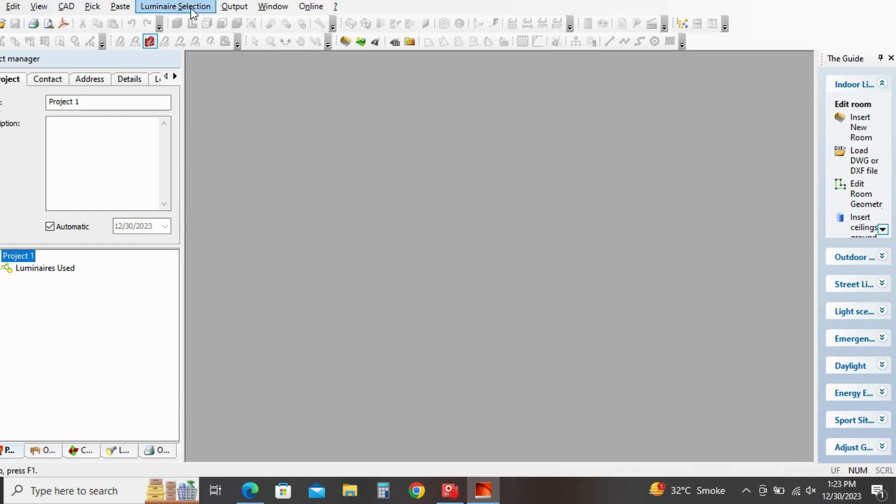
Choose BEGA under Luminaire Selection > Online Catalogs to open its products page.
{"action": "left_click", "coordinate": [191, 8]}
{"action": "mouse_move", "coordinate": [195, 35]}
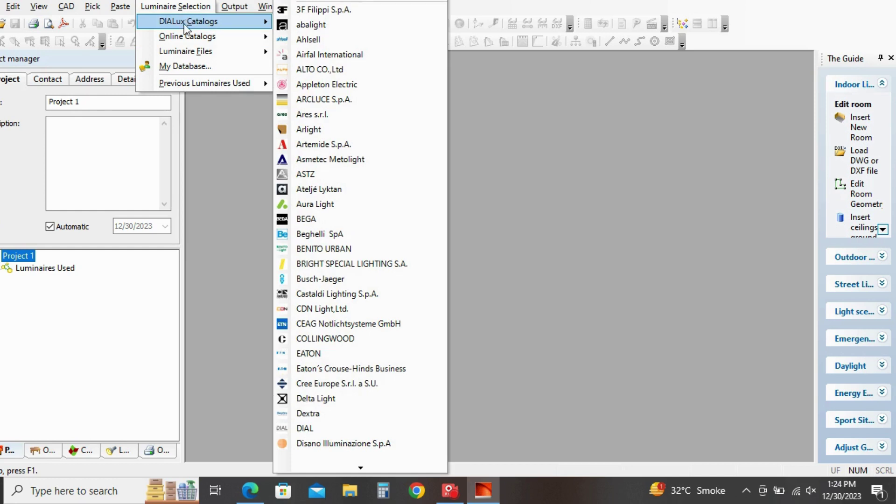
{"action": "mouse_move", "coordinate": [169, 42]}
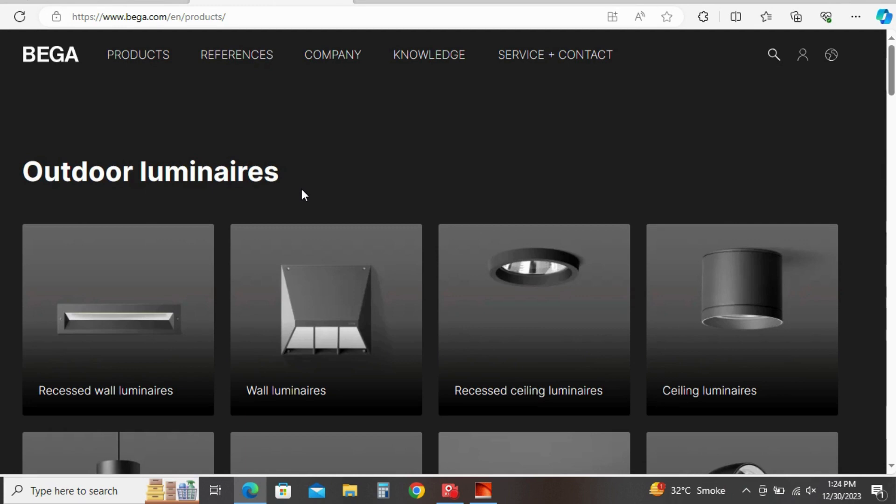
Open BEGA's outdoor Ceiling luminaires category from the products page.
{"action": "scroll", "coordinate": [303, 191], "scroll_direction": "down", "scroll_amount": 1}
{"action": "scroll", "coordinate": [297, 188], "scroll_direction": "up", "scroll_amount": 1}
{"action": "scroll", "coordinate": [280, 199], "scroll_direction": "down", "scroll_amount": 2}
{"action": "scroll", "coordinate": [295, 201], "scroll_direction": "down", "scroll_amount": 5}
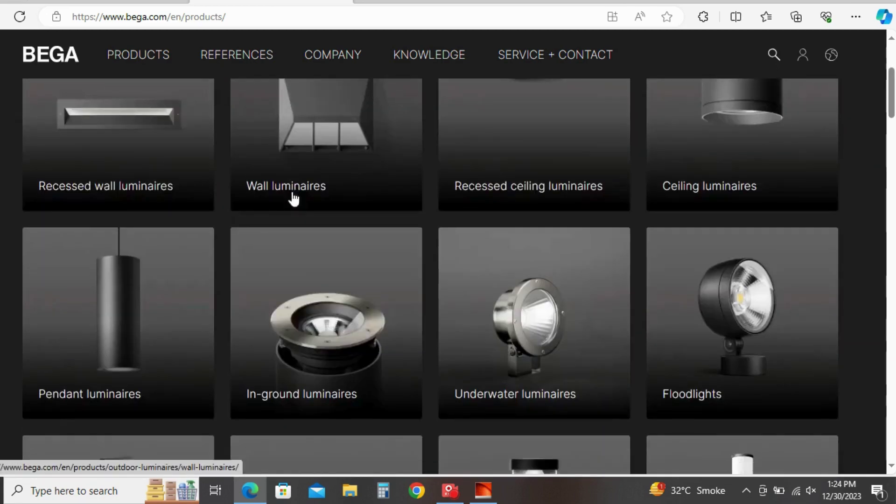
{"action": "scroll", "coordinate": [294, 200], "scroll_direction": "down", "scroll_amount": 3}
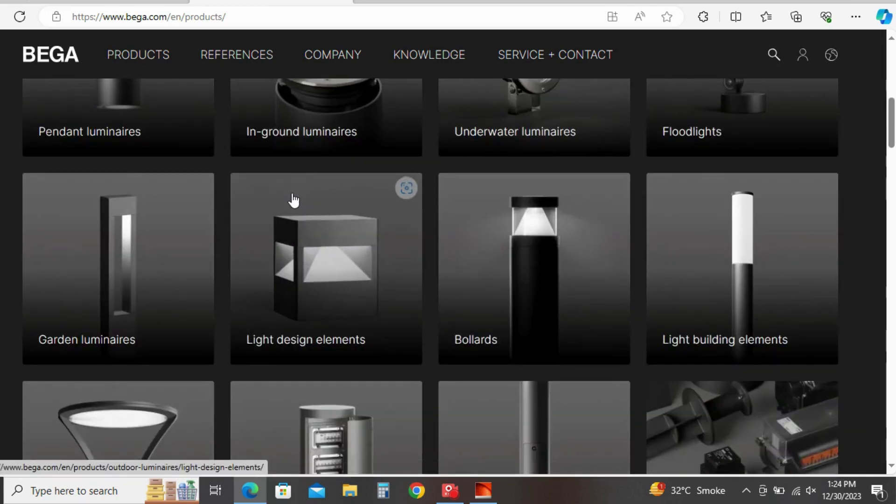
{"action": "scroll", "coordinate": [292, 207], "scroll_direction": "down", "scroll_amount": 8}
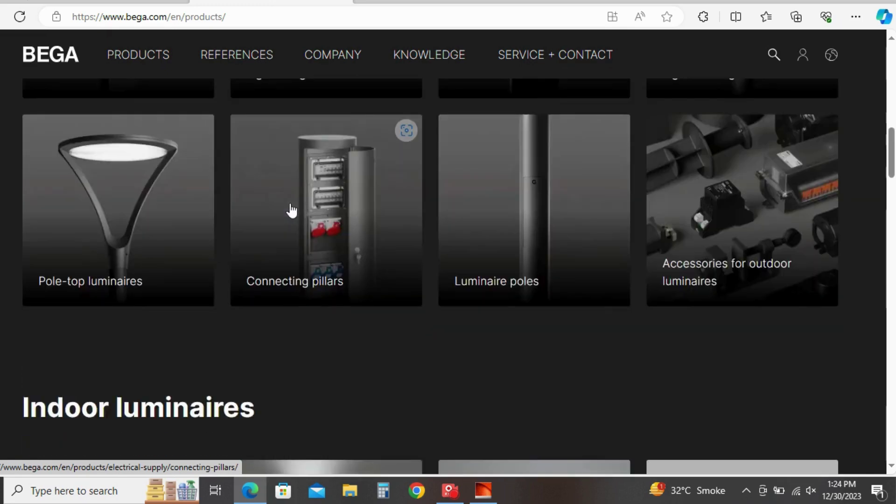
{"action": "scroll", "coordinate": [291, 209], "scroll_direction": "down", "scroll_amount": 6}
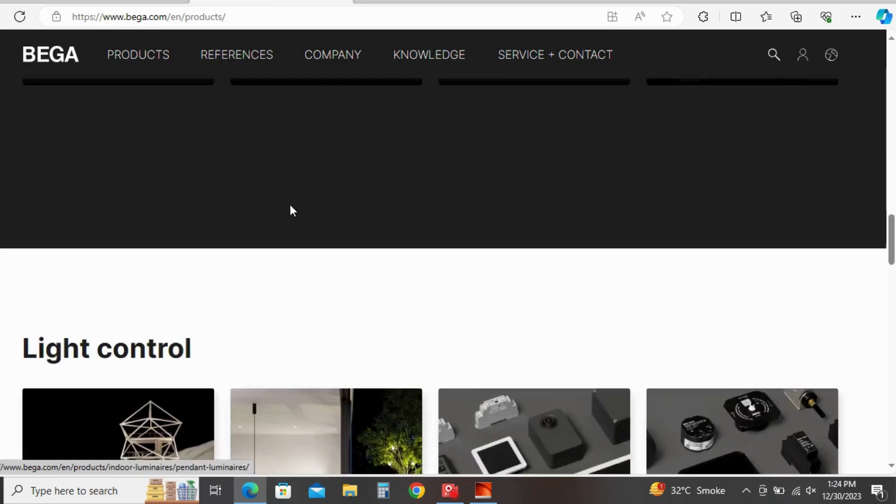
{"action": "scroll", "coordinate": [295, 209], "scroll_direction": "up", "scroll_amount": 8}
{"action": "scroll", "coordinate": [296, 210], "scroll_direction": "up", "scroll_amount": 14}
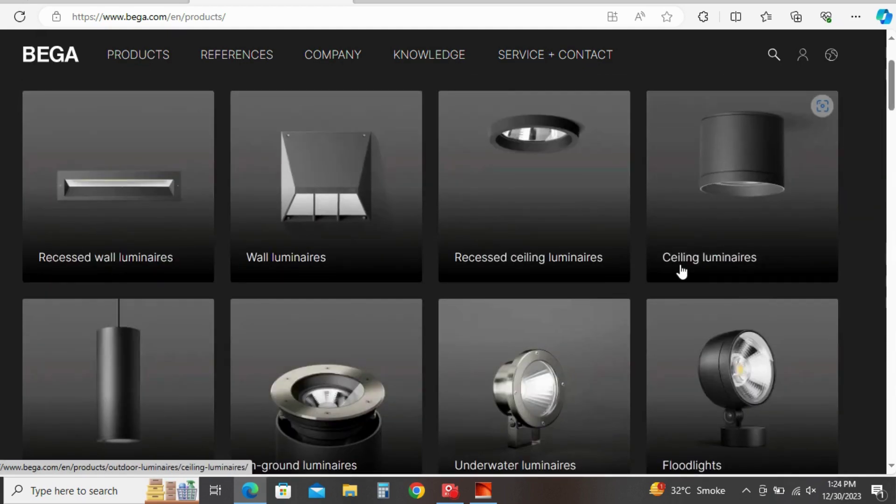
{"action": "left_click", "coordinate": [709, 259]}
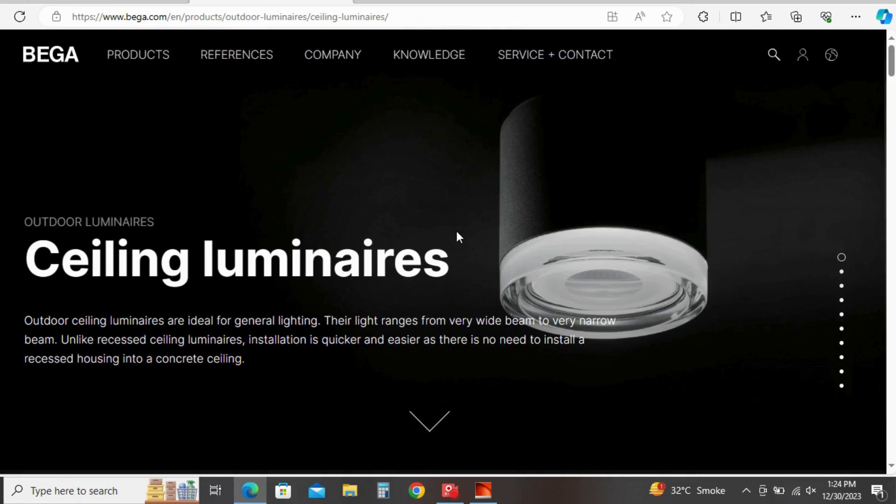
Open the product page of the new ceiling-mounted spotlight 24792.
{"action": "scroll", "coordinate": [457, 236], "scroll_direction": "down", "scroll_amount": 5}
{"action": "scroll", "coordinate": [457, 236], "scroll_direction": "down", "scroll_amount": 4}
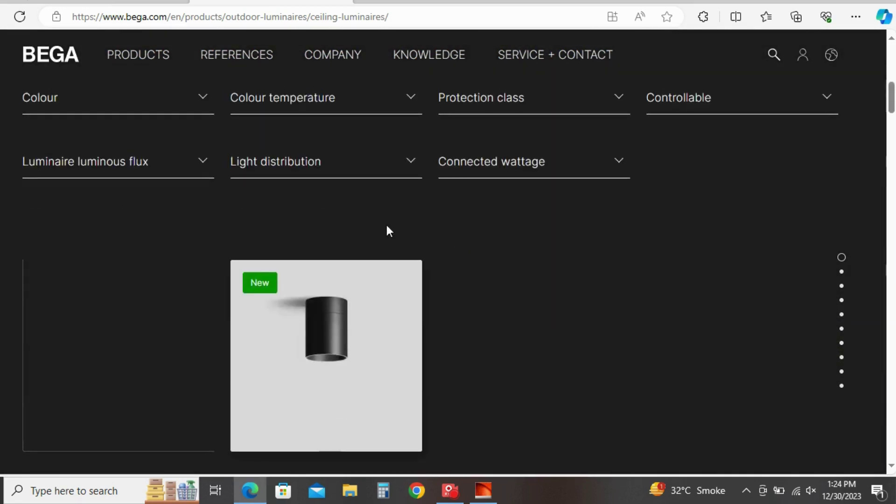
{"action": "scroll", "coordinate": [309, 241], "scroll_direction": "up", "scroll_amount": 4}
{"action": "scroll", "coordinate": [211, 254], "scroll_direction": "down", "scroll_amount": 2}
{"action": "scroll", "coordinate": [195, 256], "scroll_direction": "down", "scroll_amount": 10}
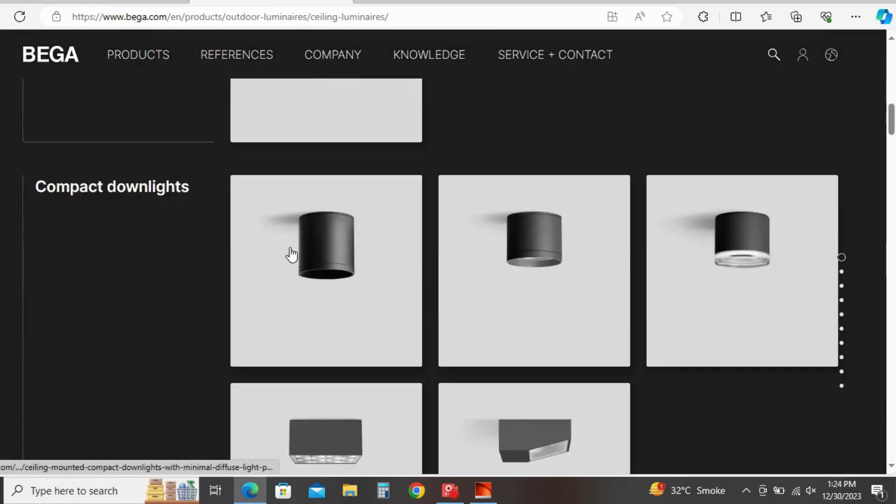
{"action": "scroll", "coordinate": [374, 252], "scroll_direction": "down", "scroll_amount": 10}
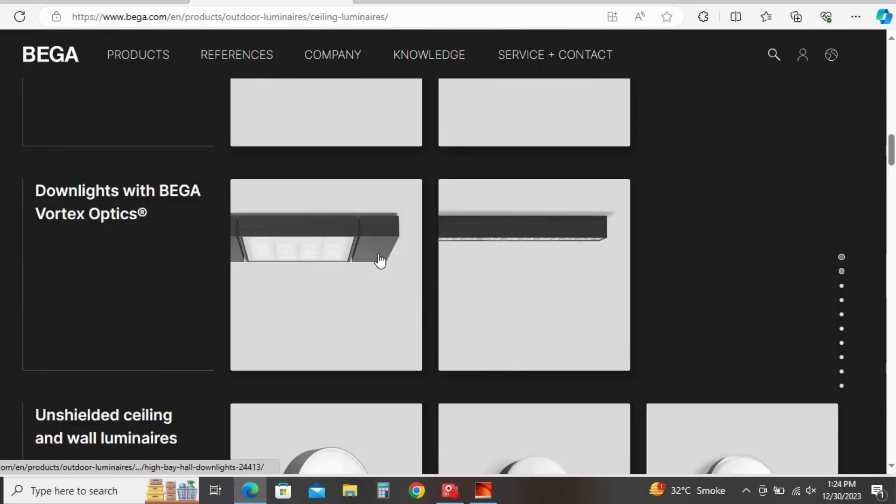
{"action": "scroll", "coordinate": [378, 265], "scroll_direction": "up", "scroll_amount": 12}
{"action": "scroll", "coordinate": [373, 252], "scroll_direction": "up", "scroll_amount": 3}
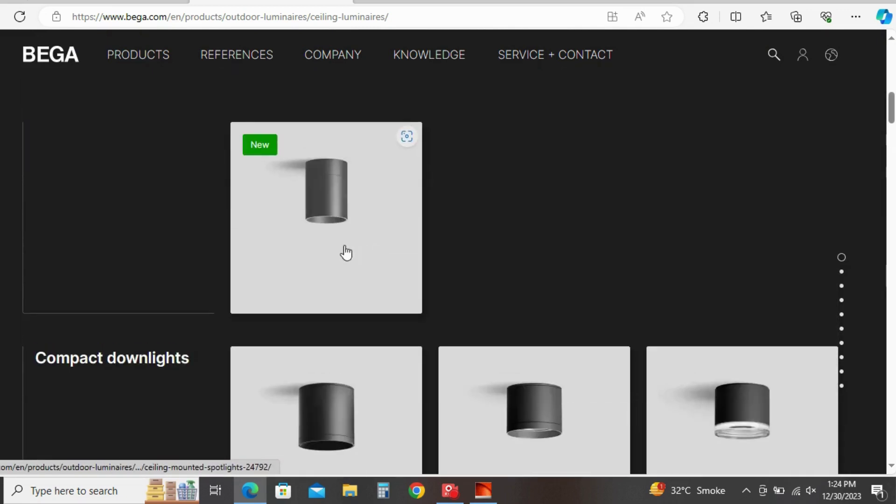
{"action": "left_click", "coordinate": [315, 206]}
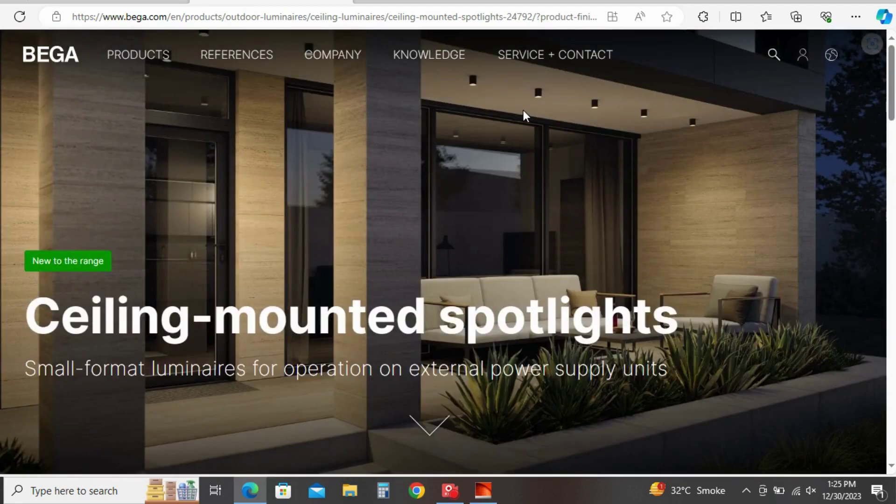
Filter the spotlight variants to the graphite colour.
{"action": "scroll", "coordinate": [406, 247], "scroll_direction": "down", "scroll_amount": 15}
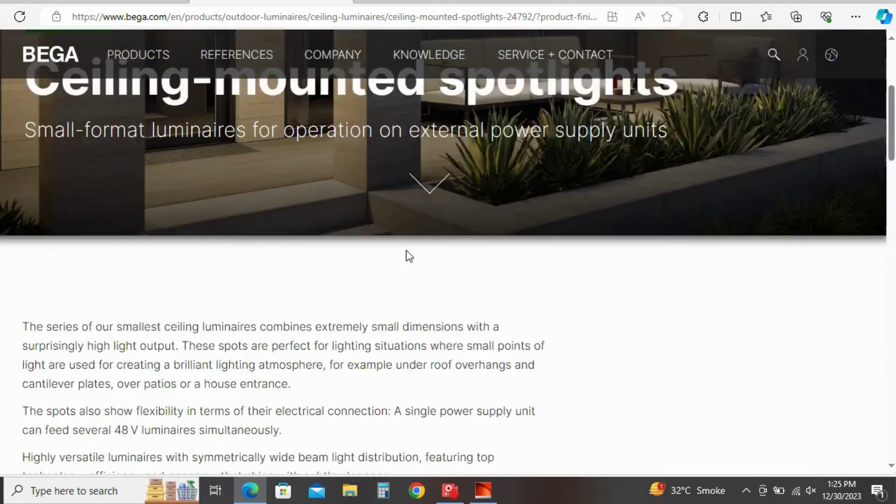
{"action": "scroll", "coordinate": [120, 248], "scroll_direction": "up", "scroll_amount": 1}
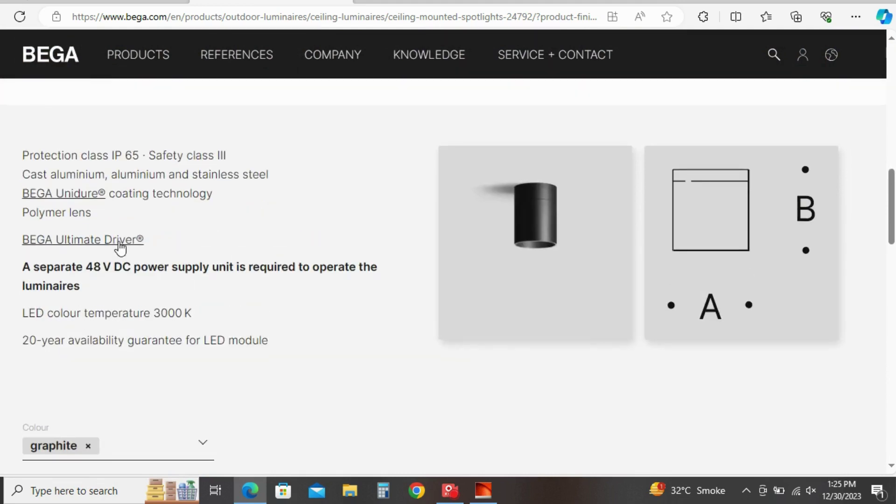
{"action": "scroll", "coordinate": [223, 251], "scroll_direction": "down", "scroll_amount": 3}
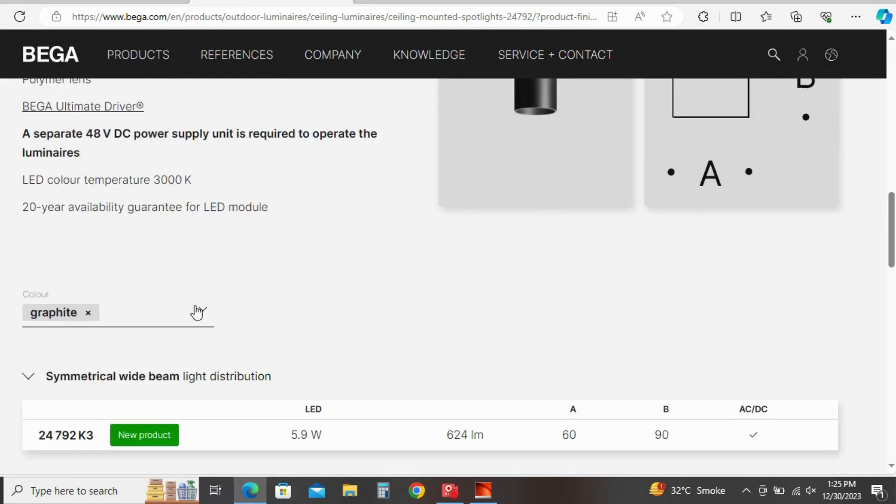
{"action": "scroll", "coordinate": [198, 319], "scroll_direction": "down", "scroll_amount": 2}
{"action": "scroll", "coordinate": [345, 276], "scroll_direction": "up", "scroll_amount": 5}
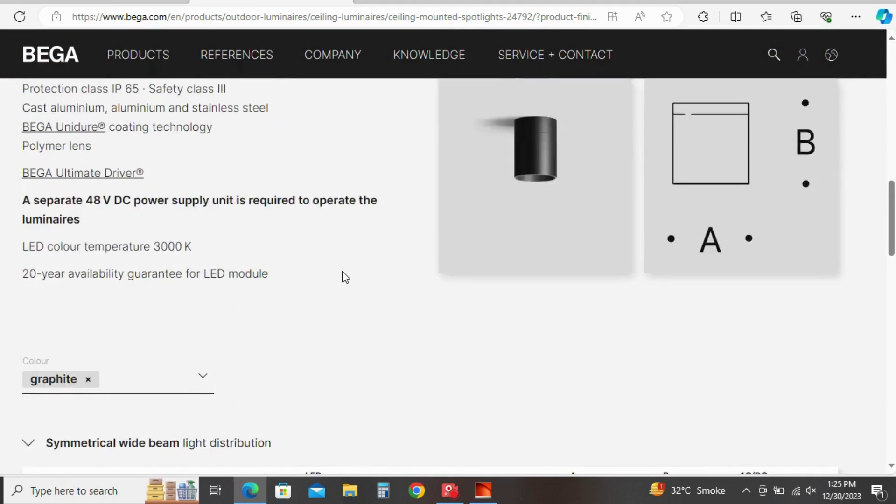
{"action": "scroll", "coordinate": [92, 310], "scroll_direction": "down", "scroll_amount": 3}
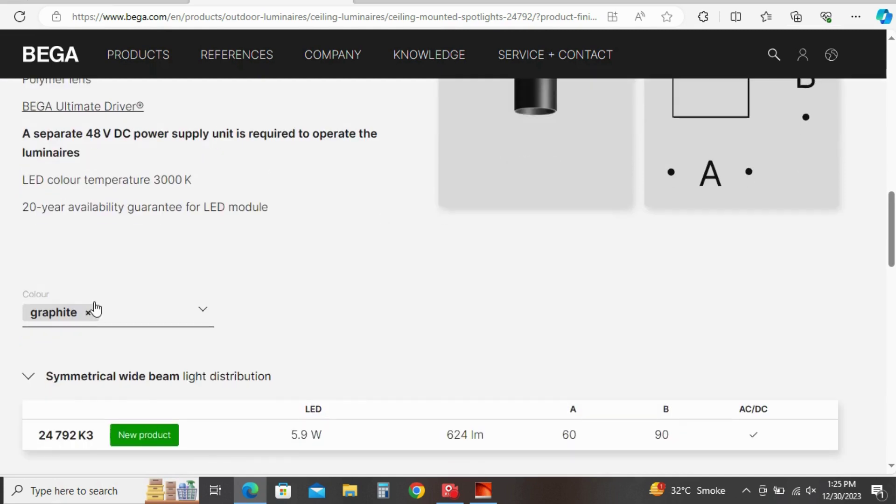
{"action": "left_click", "coordinate": [201, 314]}
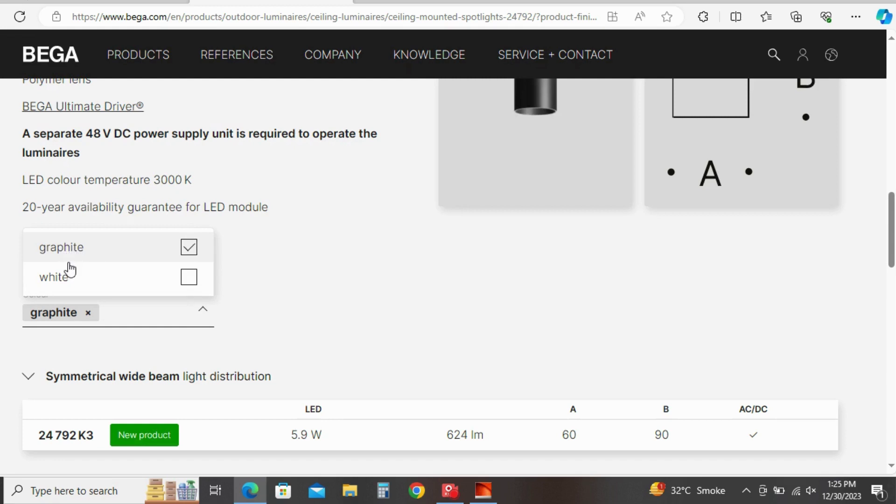
Locate the 24792 K3 row in the Symmetrical wide beam table.
{"action": "scroll", "coordinate": [304, 291], "scroll_direction": "down", "scroll_amount": 3}
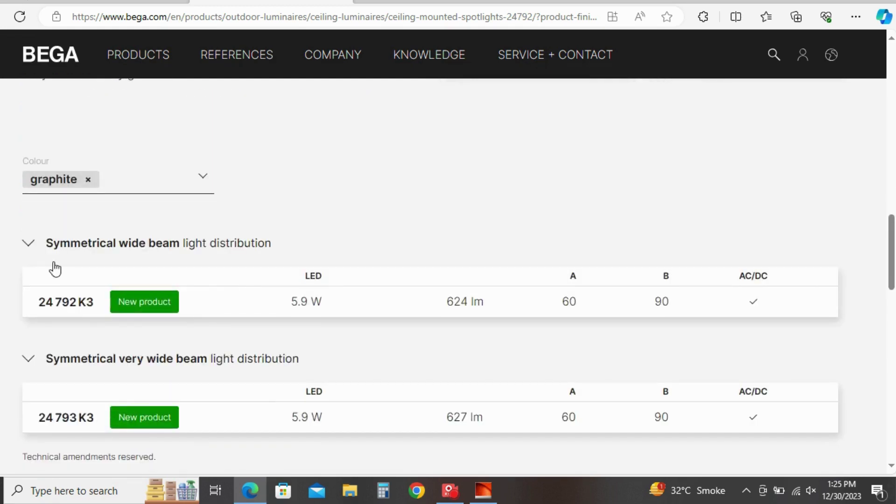
{"action": "scroll", "coordinate": [476, 233], "scroll_direction": "up", "scroll_amount": 6}
{"action": "scroll", "coordinate": [506, 264], "scroll_direction": "down", "scroll_amount": 5}
{"action": "scroll", "coordinate": [312, 299], "scroll_direction": "down", "scroll_amount": 1}
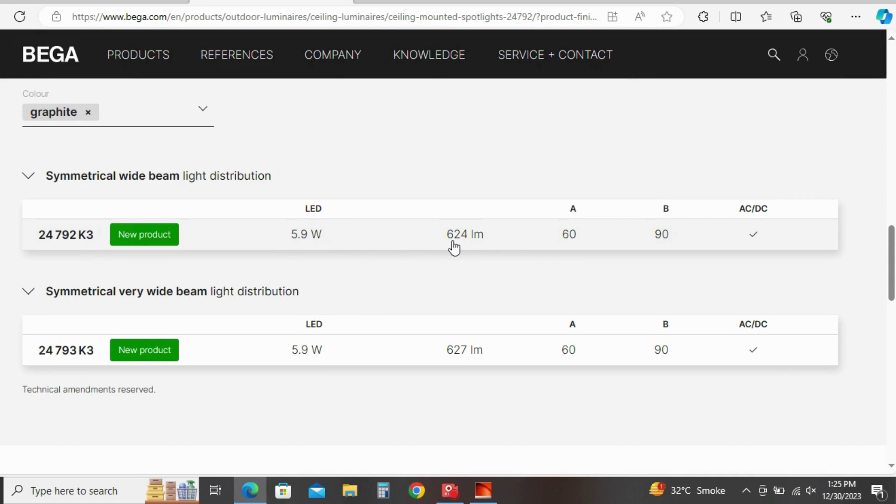
{"action": "scroll", "coordinate": [566, 228], "scroll_direction": "up", "scroll_amount": 5}
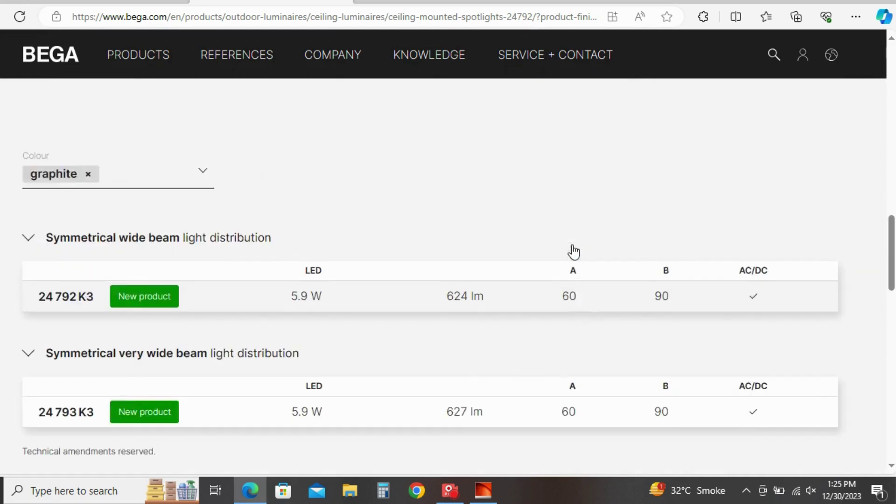
{"action": "scroll", "coordinate": [645, 239], "scroll_direction": "down", "scroll_amount": 4}
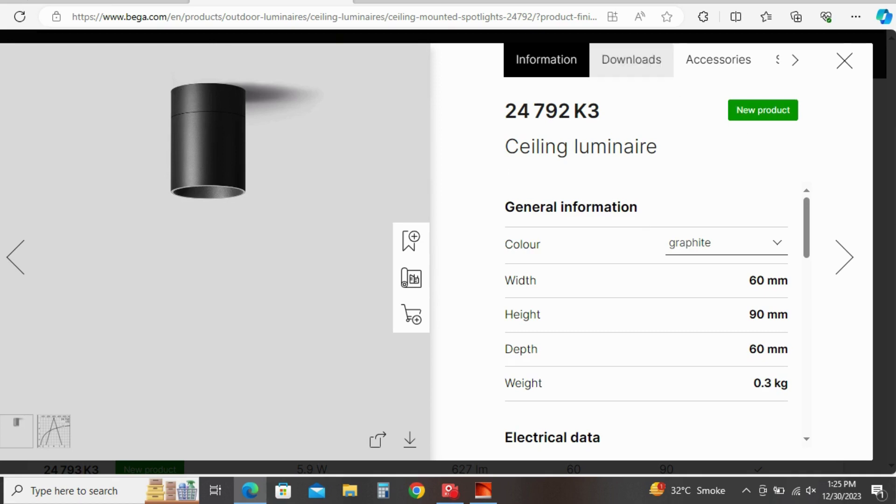
Review the 24792 K3 specs: 5.9 W at 48 V, 3000 K, 624 lm, IP 65.
{"action": "scroll", "coordinate": [559, 202], "scroll_direction": "down", "scroll_amount": 1}
{"action": "scroll", "coordinate": [545, 235], "scroll_direction": "up", "scroll_amount": 1}
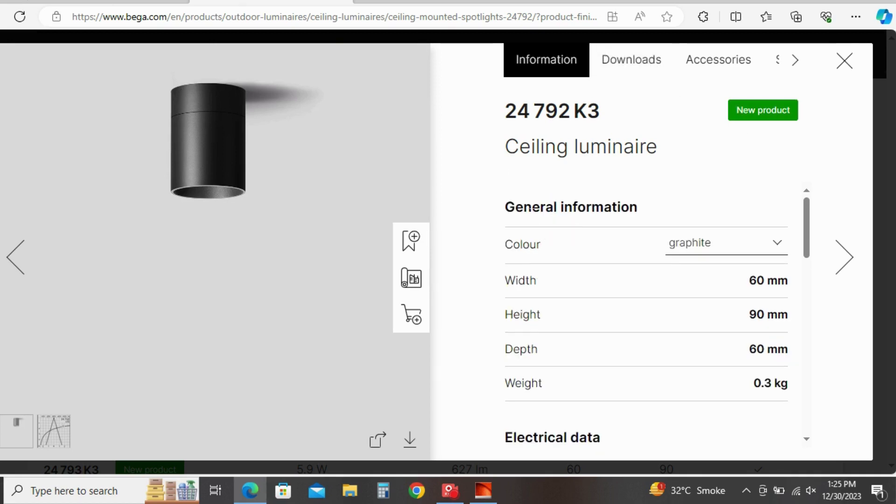
{"action": "scroll", "coordinate": [614, 231], "scroll_direction": "down", "scroll_amount": 1}
{"action": "scroll", "coordinate": [602, 247], "scroll_direction": "down", "scroll_amount": 1}
{"action": "scroll", "coordinate": [602, 262], "scroll_direction": "down", "scroll_amount": 2}
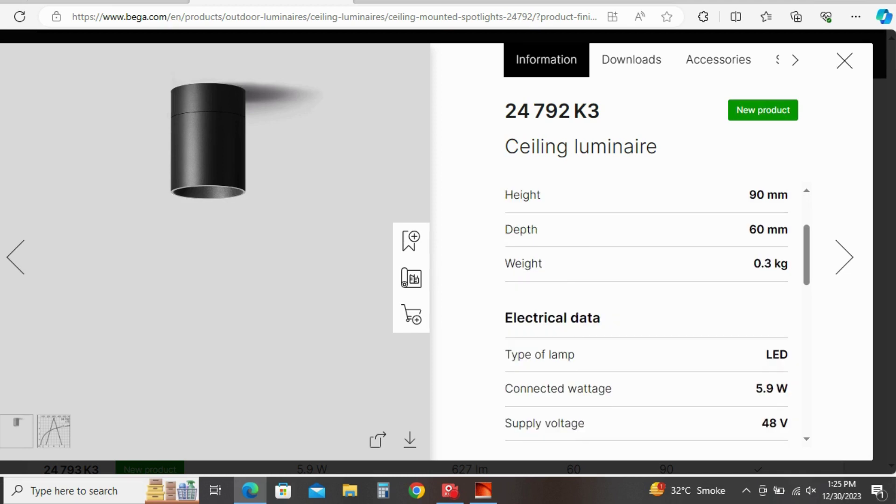
{"action": "scroll", "coordinate": [569, 299], "scroll_direction": "down", "scroll_amount": 5}
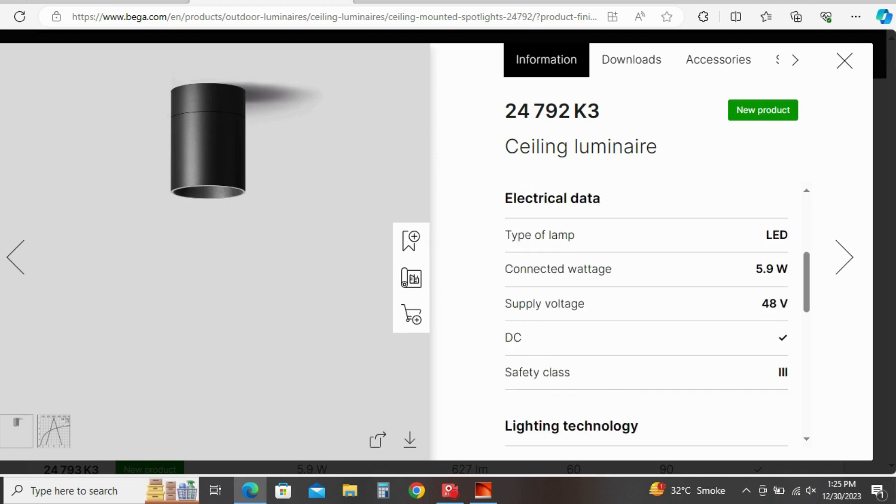
{"action": "scroll", "coordinate": [541, 275], "scroll_direction": "down", "scroll_amount": 2}
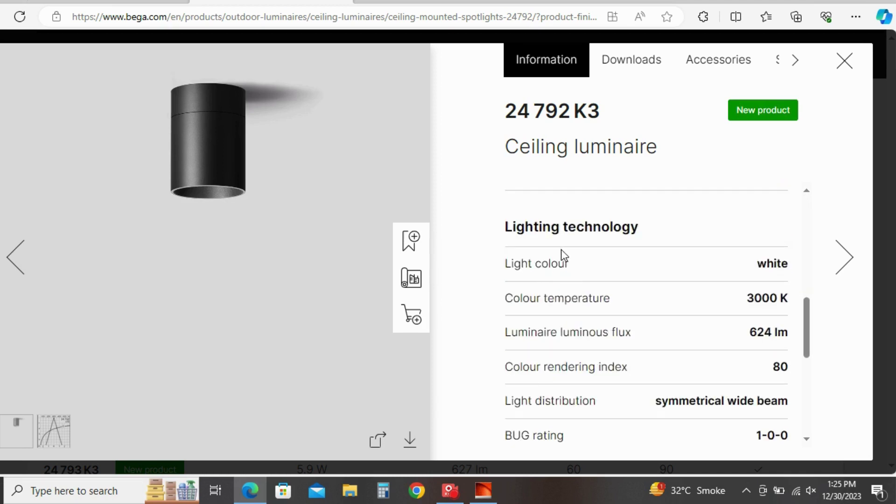
{"action": "scroll", "coordinate": [562, 252], "scroll_direction": "down", "scroll_amount": 5}
{"action": "scroll", "coordinate": [561, 249], "scroll_direction": "down", "scroll_amount": 2}
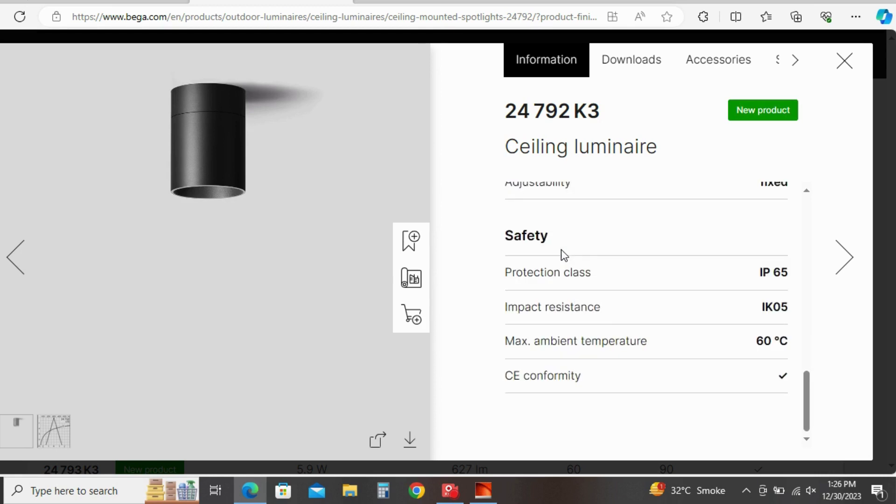
{"action": "scroll", "coordinate": [654, 232], "scroll_direction": "up", "scroll_amount": 3}
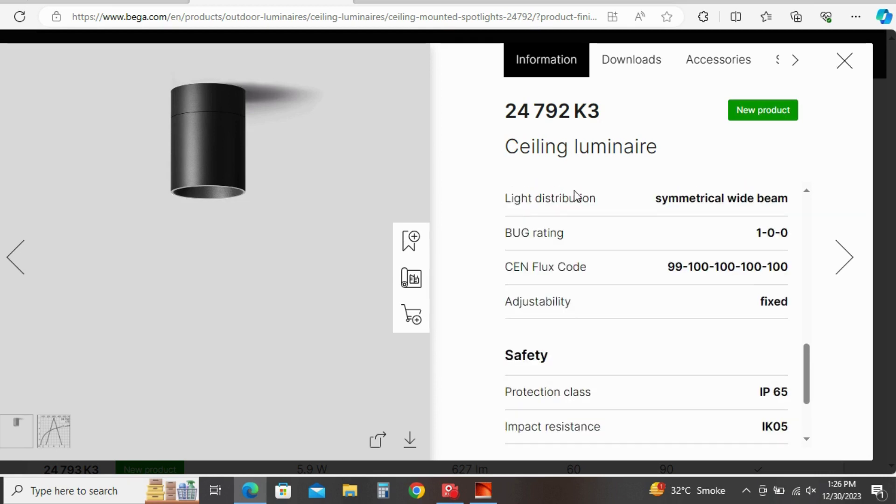
Download BE_24792K3.ies and BE_24792K3_PRE.uld from the Downloads tab's planning aids.
{"action": "left_click", "coordinate": [625, 67]}
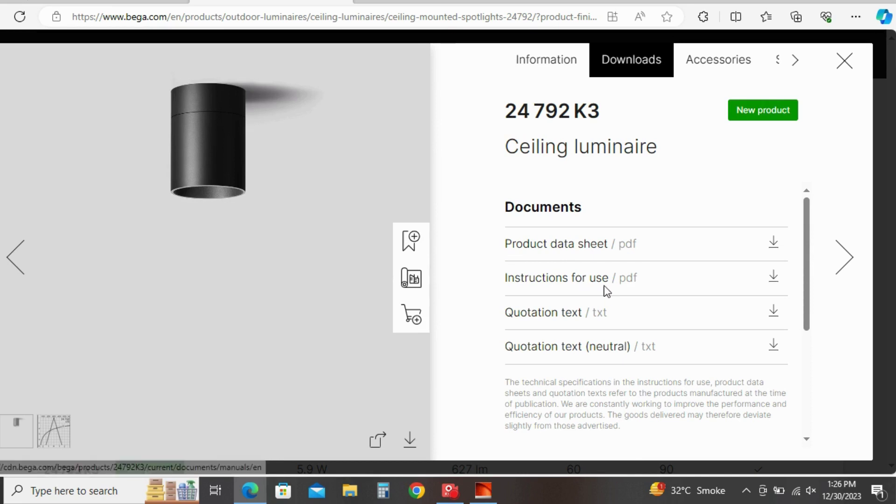
{"action": "scroll", "coordinate": [528, 324], "scroll_direction": "down", "scroll_amount": 1}
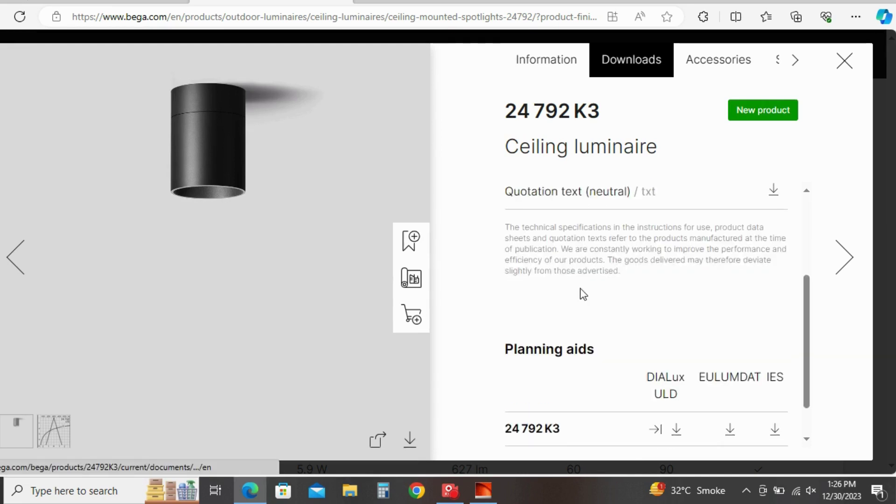
{"action": "scroll", "coordinate": [581, 287], "scroll_direction": "down", "scroll_amount": 1}
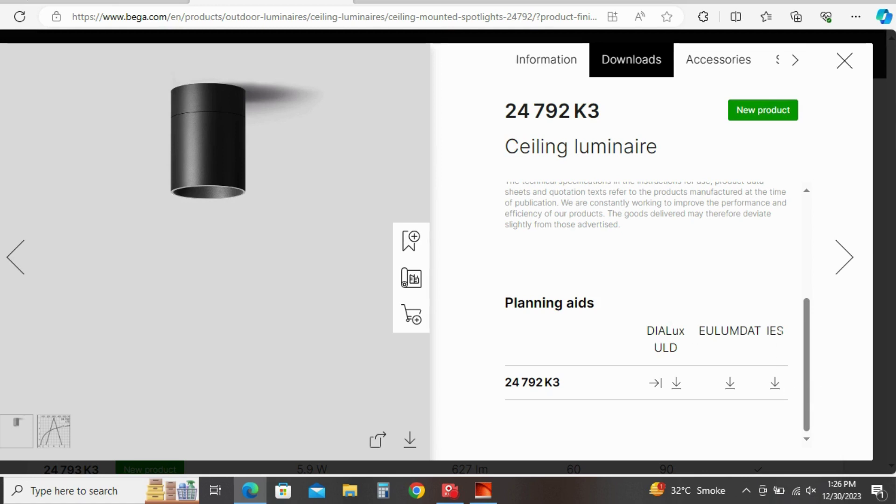
{"action": "left_click", "coordinate": [775, 384]}
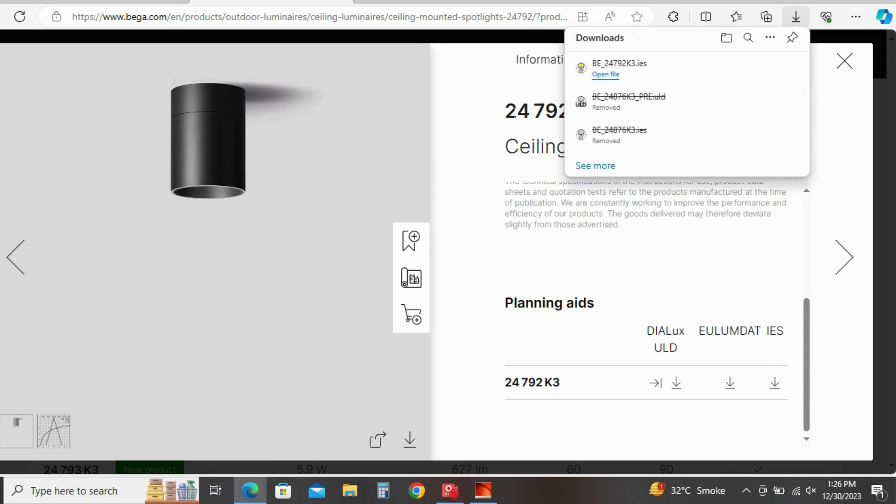
{"action": "left_click", "coordinate": [470, 124]}
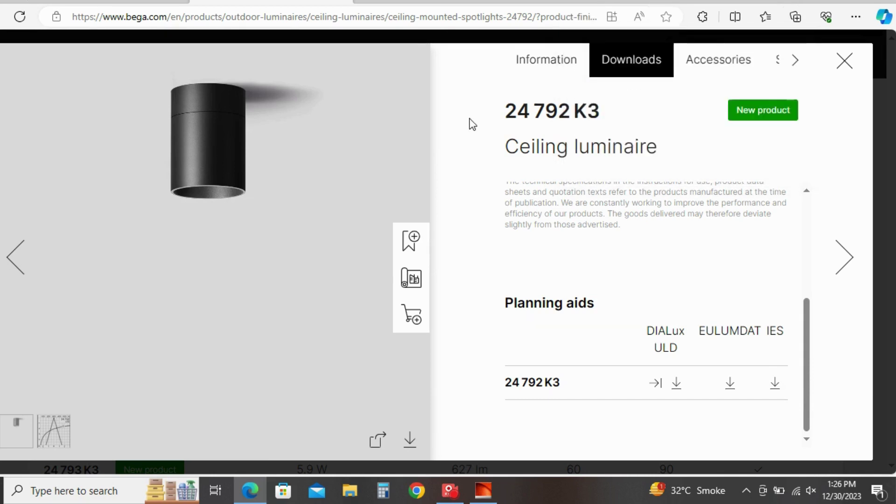
{"action": "left_click", "coordinate": [677, 385]}
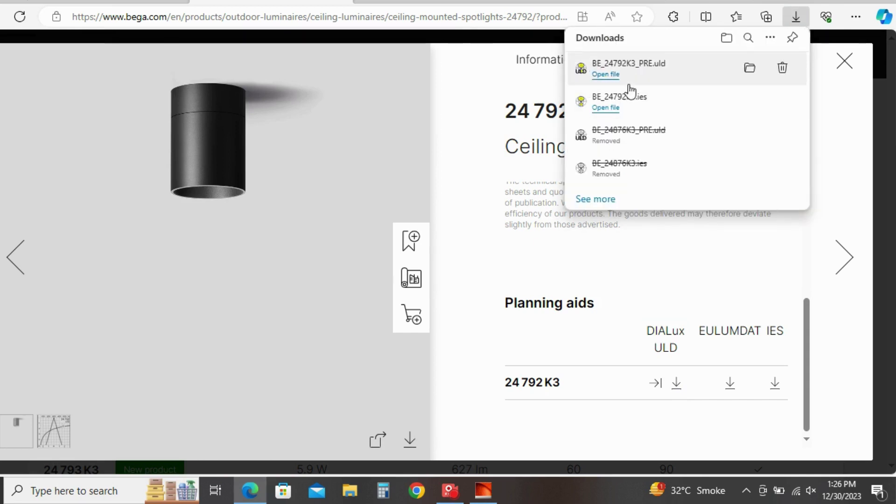
Show the downloaded BE_24792K3 IES and ULD files in the refreshed Downloads folder.
{"action": "left_click", "coordinate": [750, 70]}
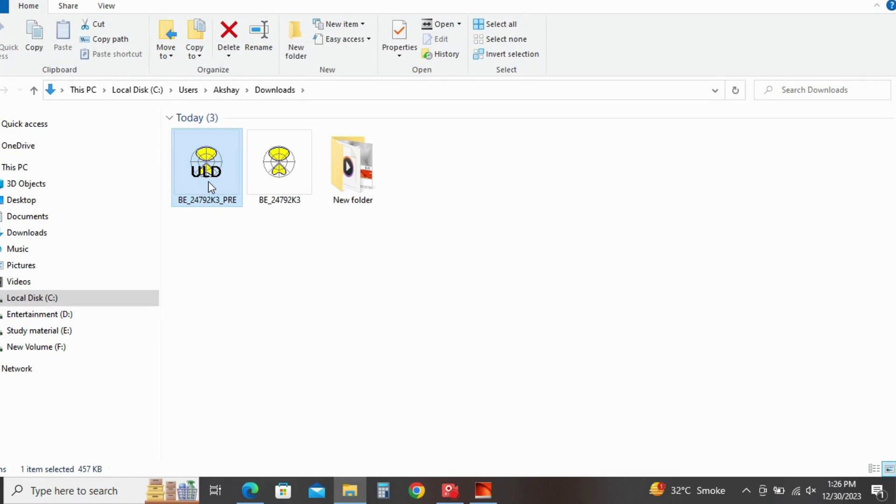
{"action": "left_click", "coordinate": [278, 180]}
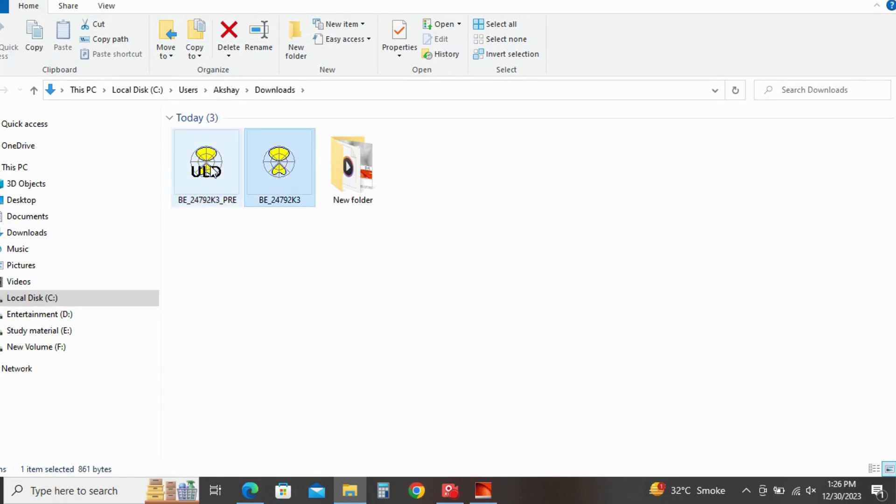
{"action": "right_click", "coordinate": [503, 201]}
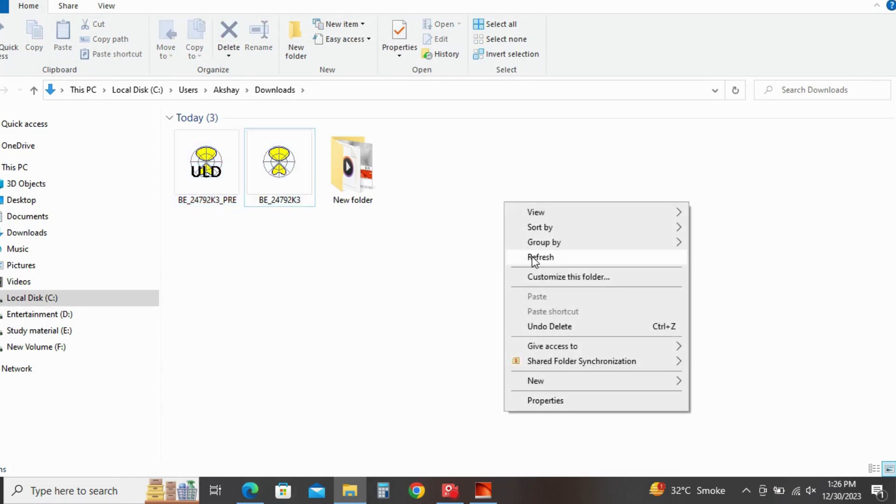
{"action": "left_click", "coordinate": [544, 257]}
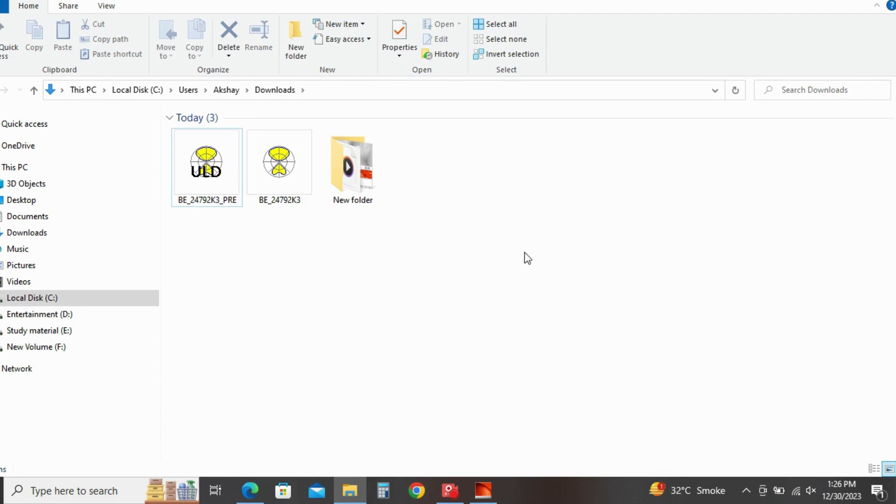